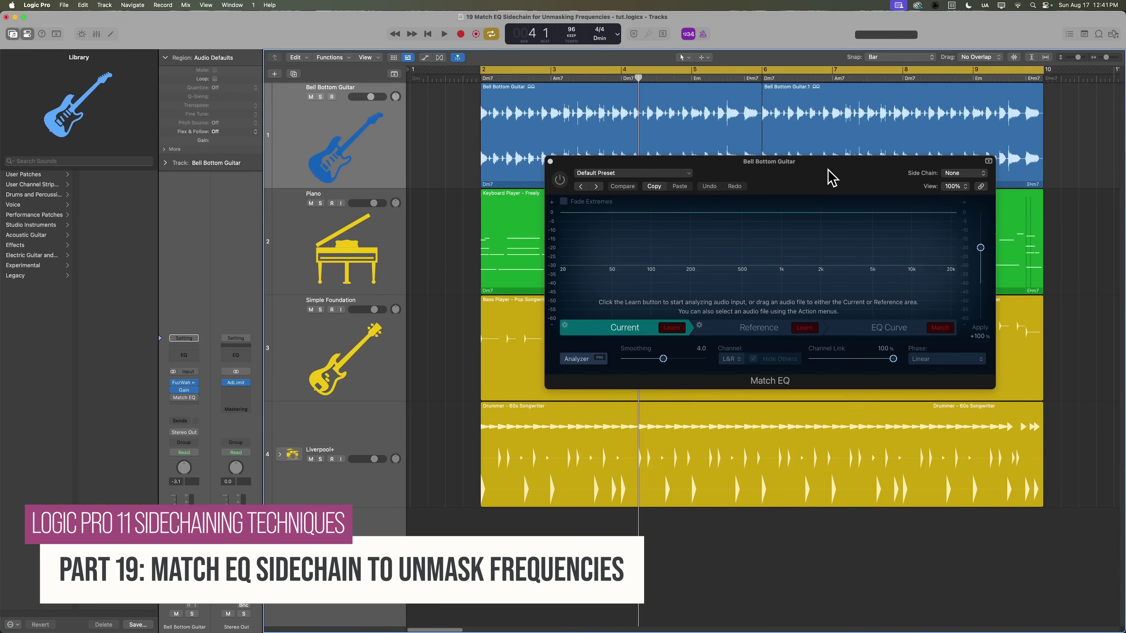
Move the Match EQ window lower and to the right so the green piano region is uncovered.
{"action": "left_click_drag", "start_coordinate": [832, 177], "coordinate": [833, 348]}
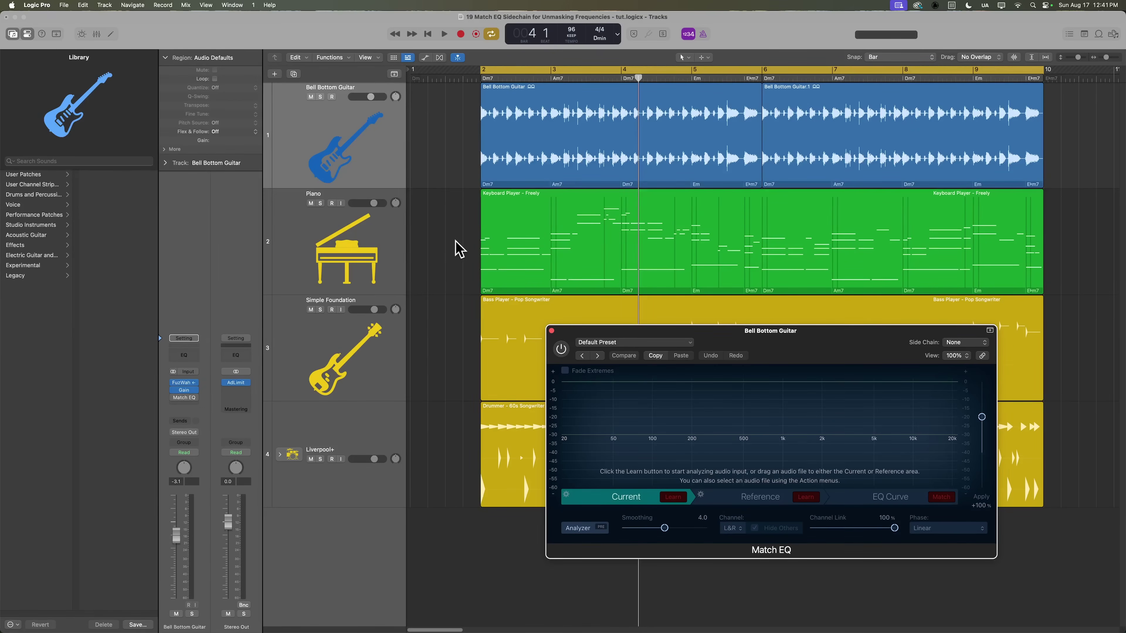
Mute the Simple Foundation bass and Liverpool+ drums during playback, then move Match EQ near the top.
{"action": "left_click", "coordinate": [590, 247]}
{"action": "left_click", "coordinate": [447, 241]}
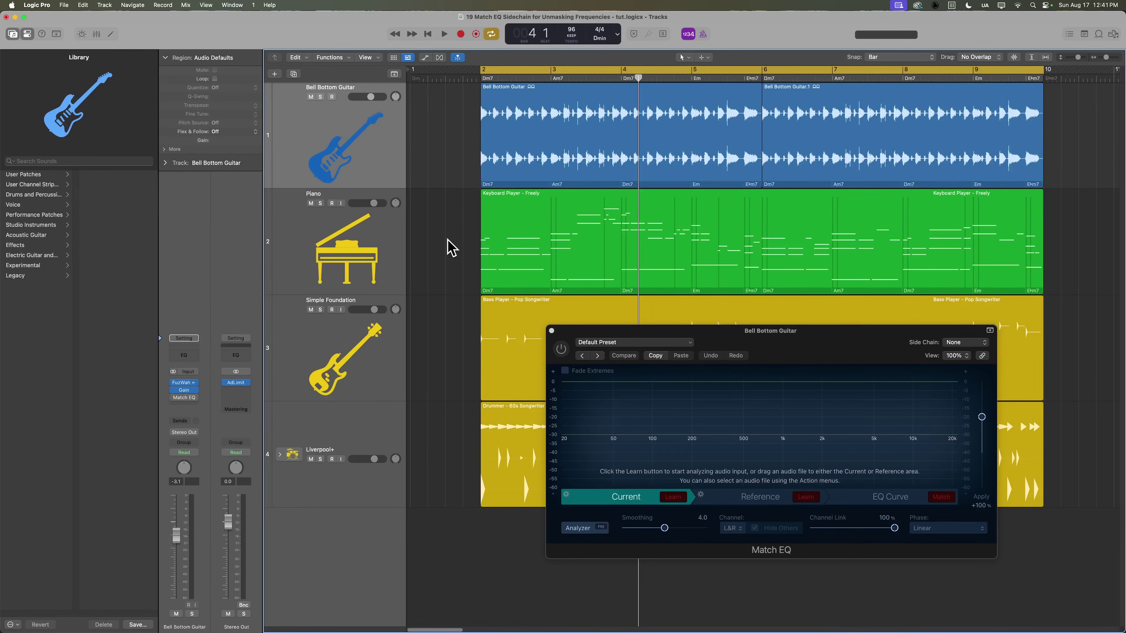
{"action": "key", "text": "space"}
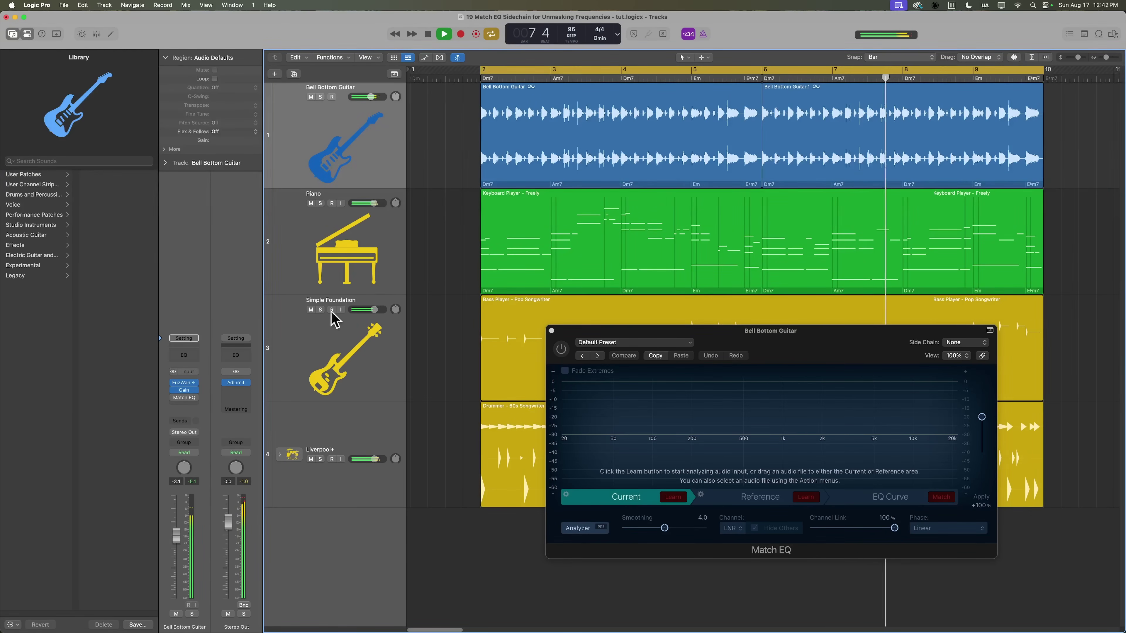
{"action": "left_click", "coordinate": [310, 310]}
{"action": "left_click", "coordinate": [311, 459]}
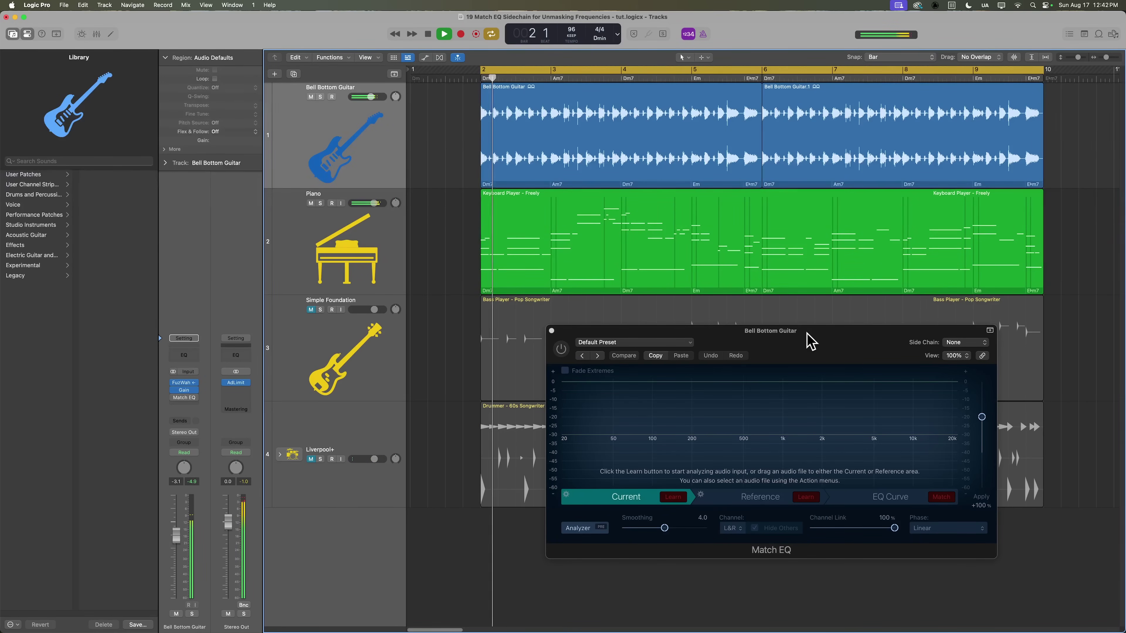
{"action": "key", "text": "space"}
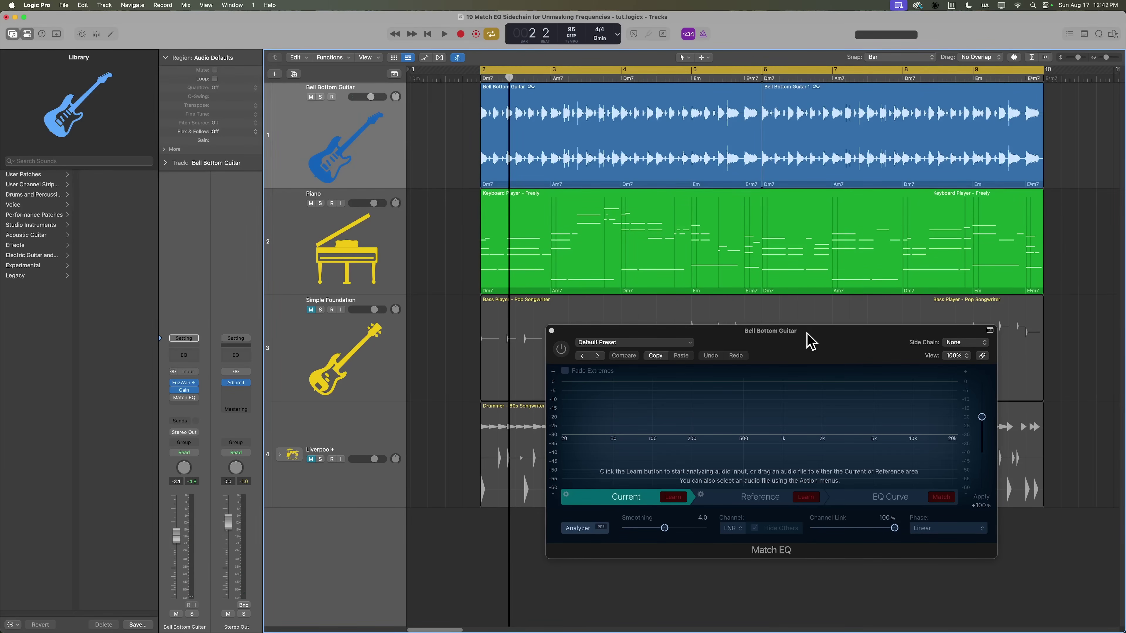
{"action": "left_click_drag", "start_coordinate": [806, 332], "coordinate": [836, 148]}
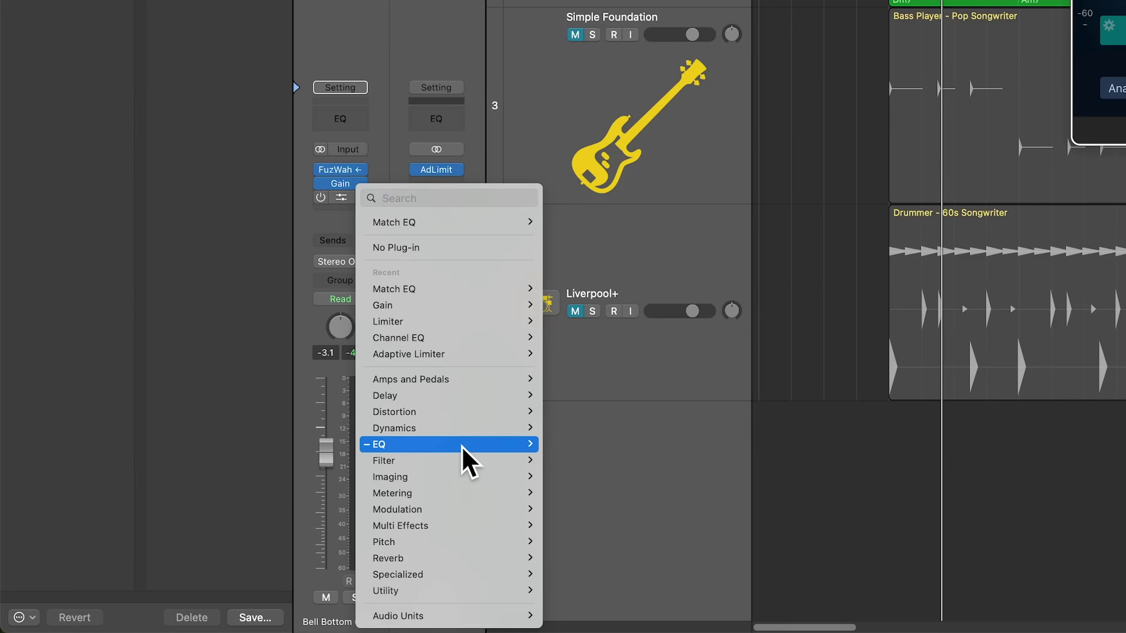
Insert a stereo Match EQ after Gain on the Bell Bottom Guitar channel.
{"action": "mouse_move", "coordinate": [252, 532]}
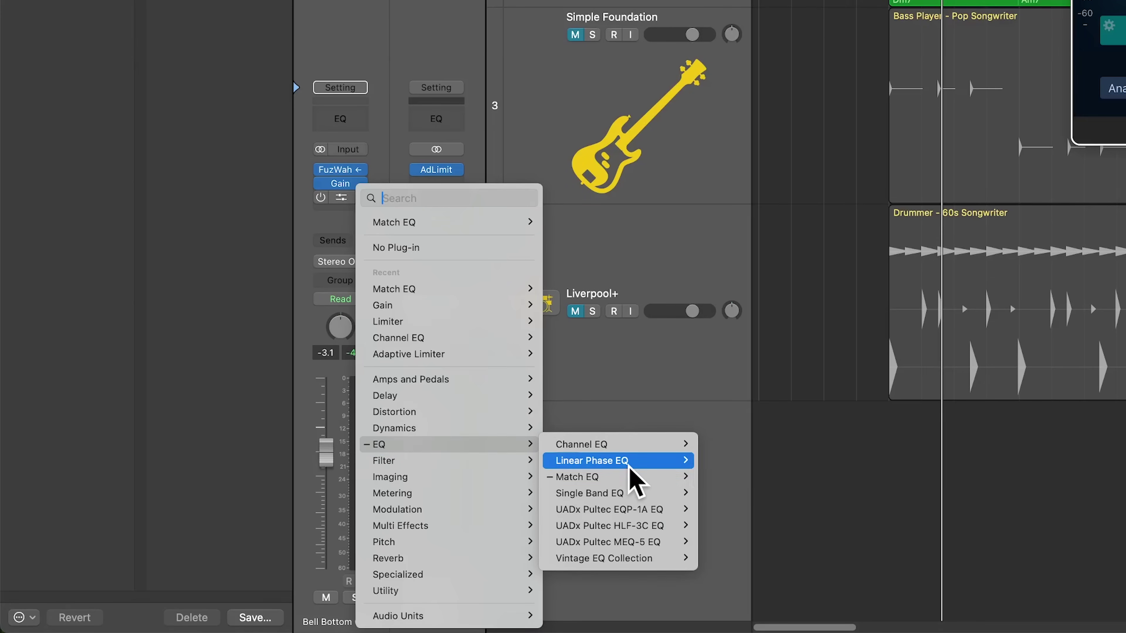
{"action": "mouse_move", "coordinate": [629, 477]}
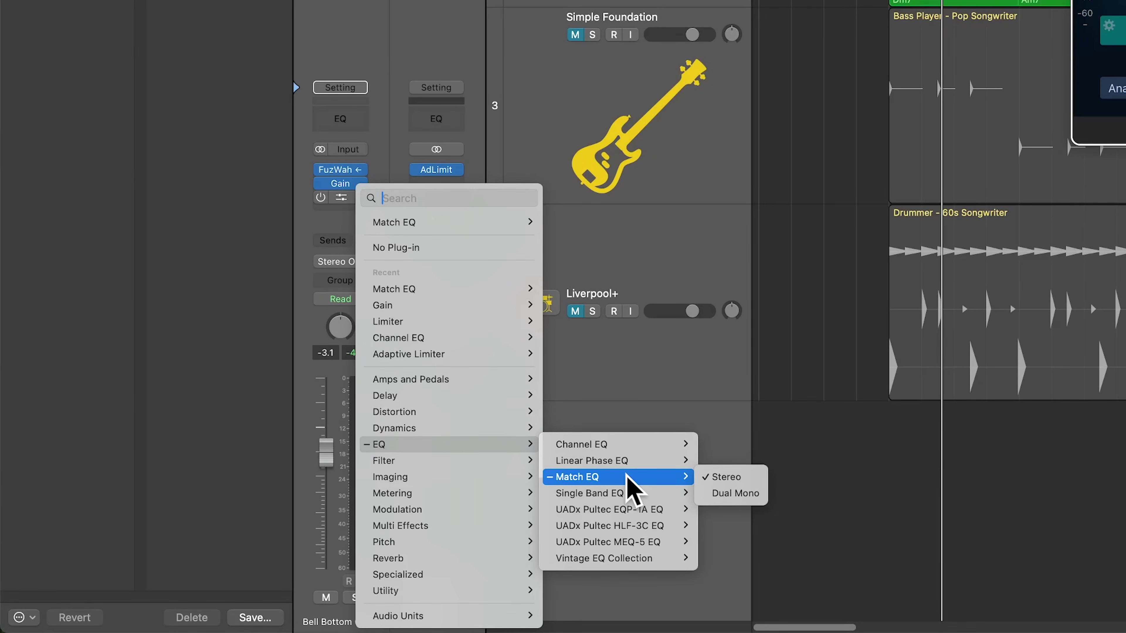
{"action": "left_click", "coordinate": [627, 476]}
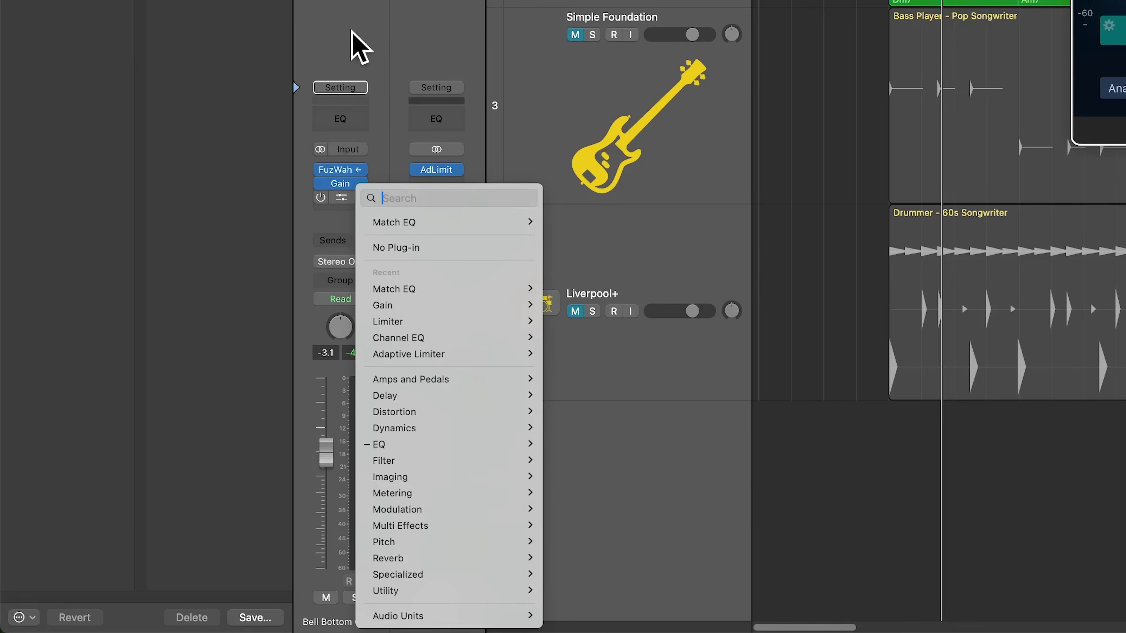
Open the Match EQ window, switch it on, and browse its Current, Reference and EQ Curve sections.
{"action": "left_click", "coordinate": [339, 198]}
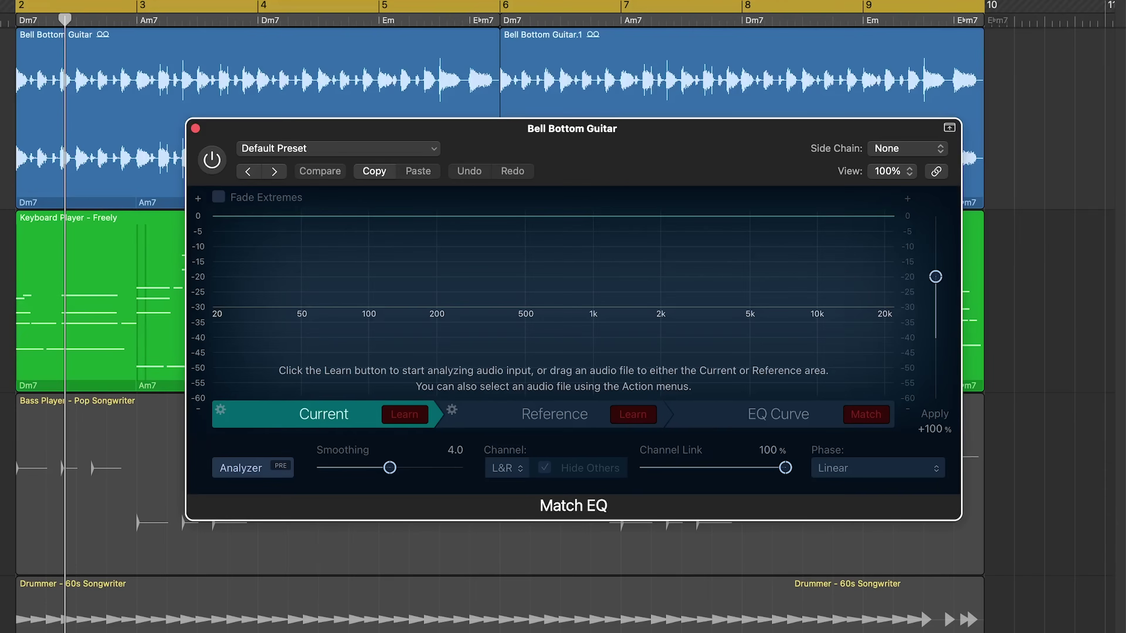
{"action": "left_click", "coordinate": [212, 160]}
{"action": "left_click", "coordinate": [533, 418]}
{"action": "left_click", "coordinate": [734, 422]}
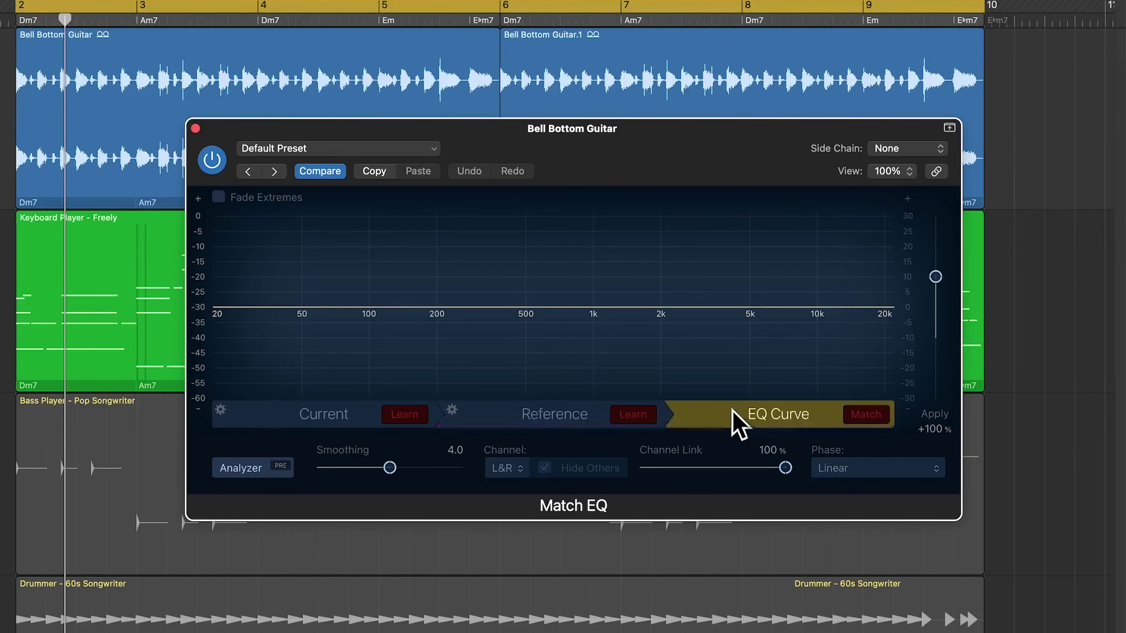
{"action": "left_click", "coordinate": [568, 426]}
{"action": "left_click", "coordinate": [328, 430]}
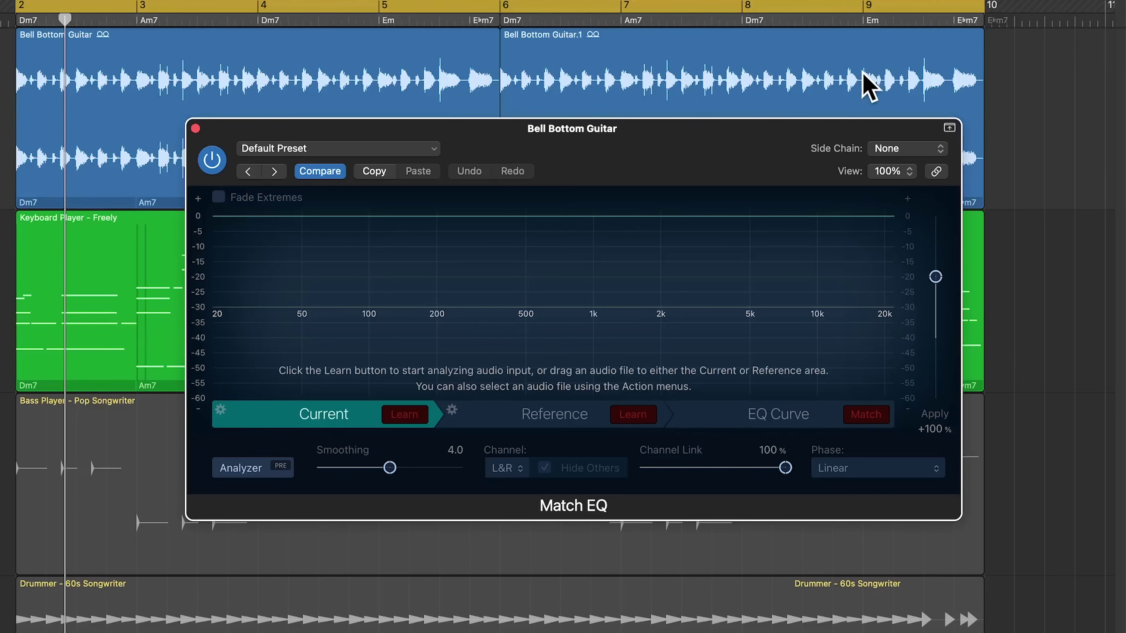
{"action": "left_click", "coordinate": [552, 417]}
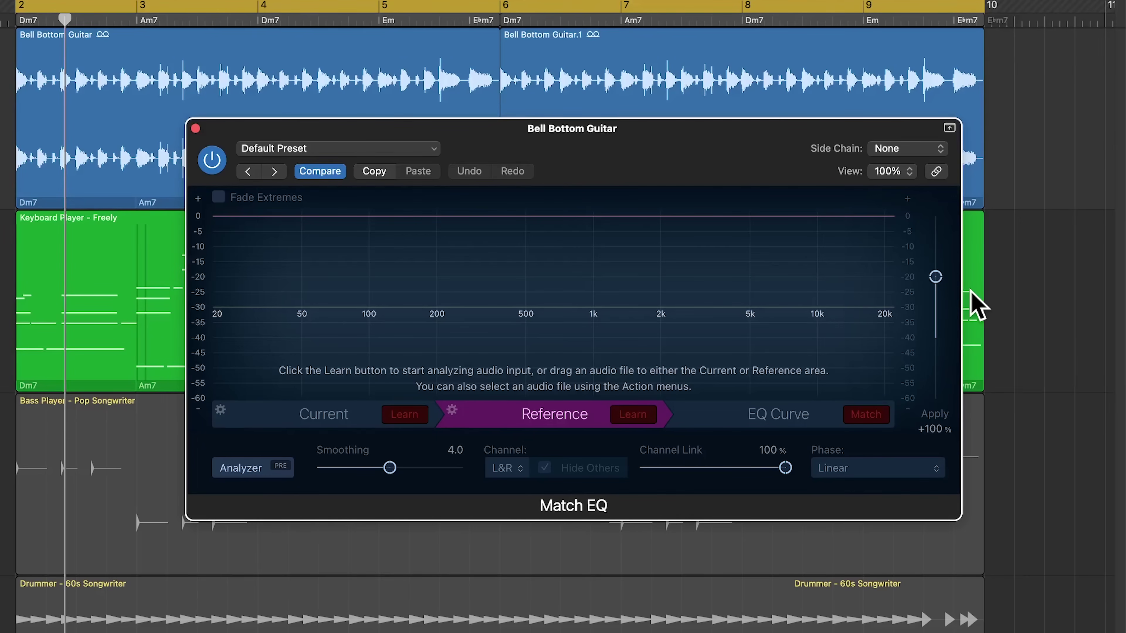
{"action": "left_click", "coordinate": [775, 408]}
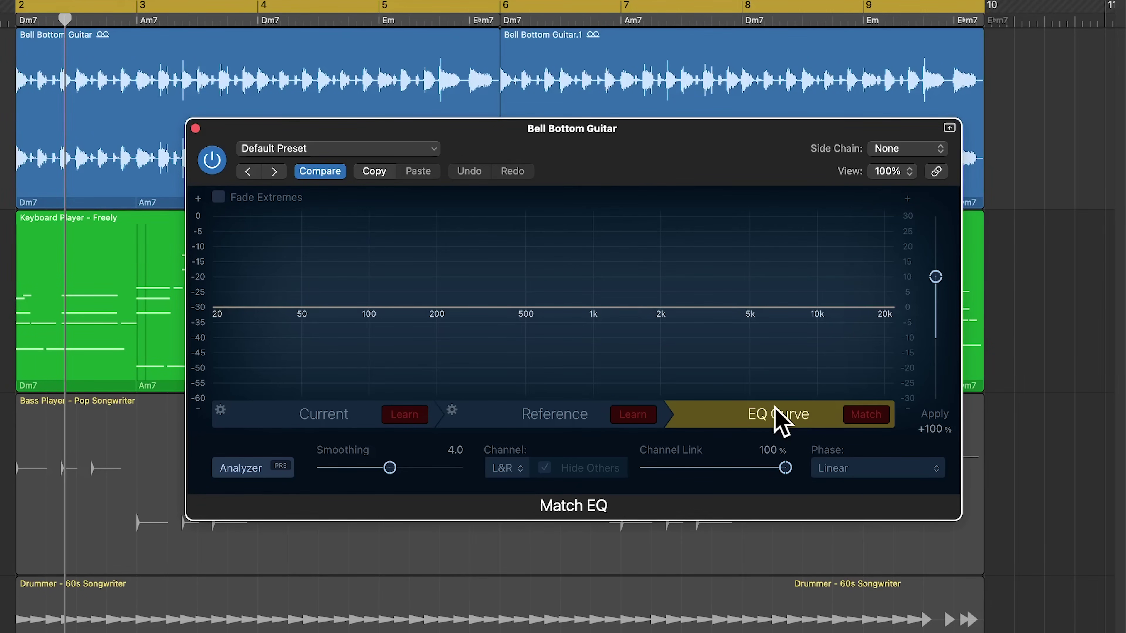
{"action": "left_click", "coordinate": [306, 413]}
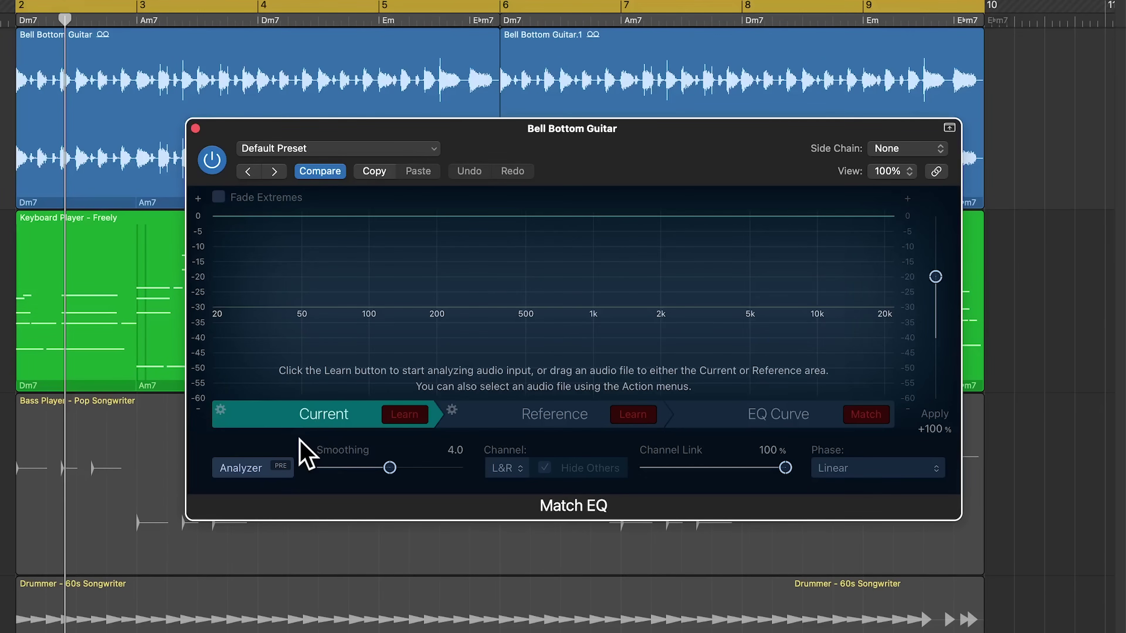
Learn the guitar's Current spectrum while the song plays with the piano muted.
{"action": "left_click", "coordinate": [404, 414]}
{"action": "key", "text": "space"}
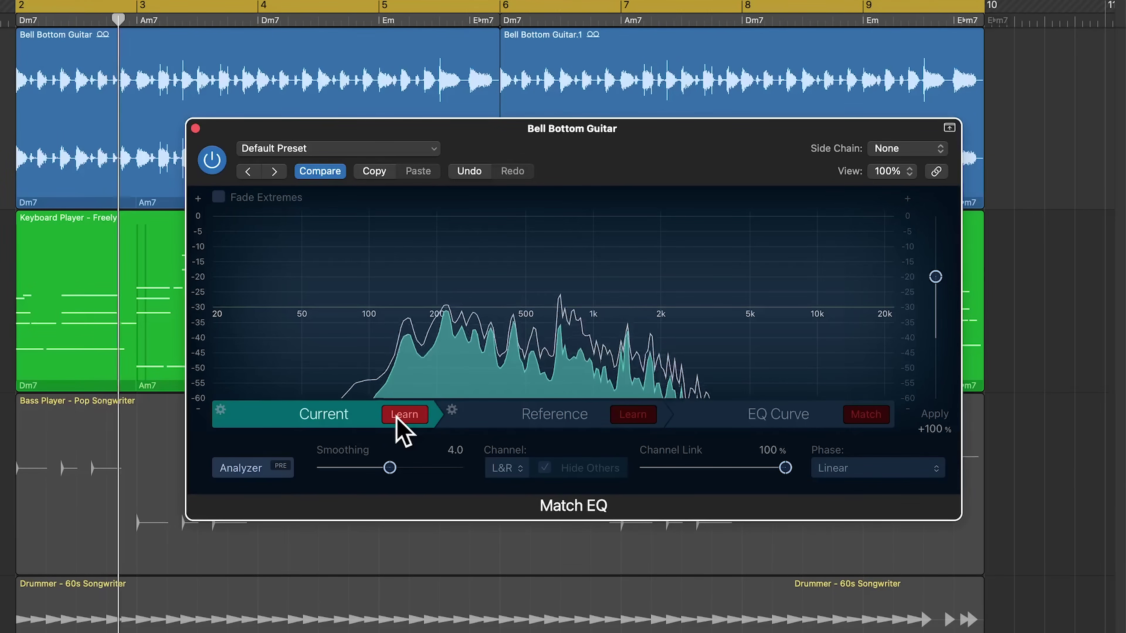
{"action": "key", "text": "ctrl+m"}
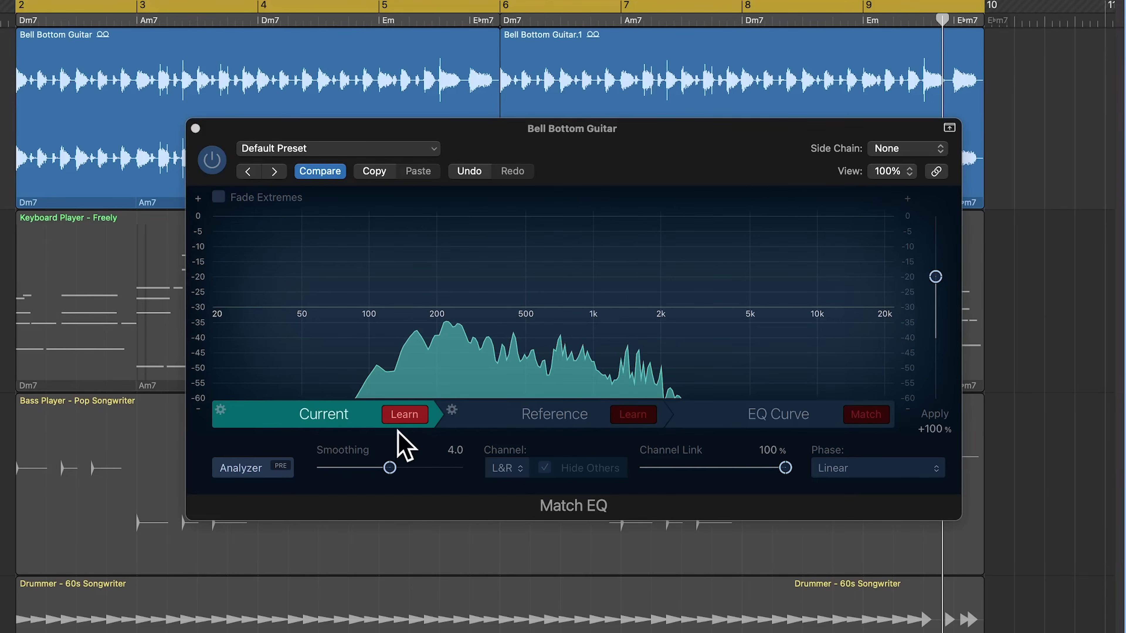
{"action": "left_click", "coordinate": [404, 416]}
Select the Reference section and set the side-chain source to Piano (Inst 3).
{"action": "left_click", "coordinate": [529, 423]}
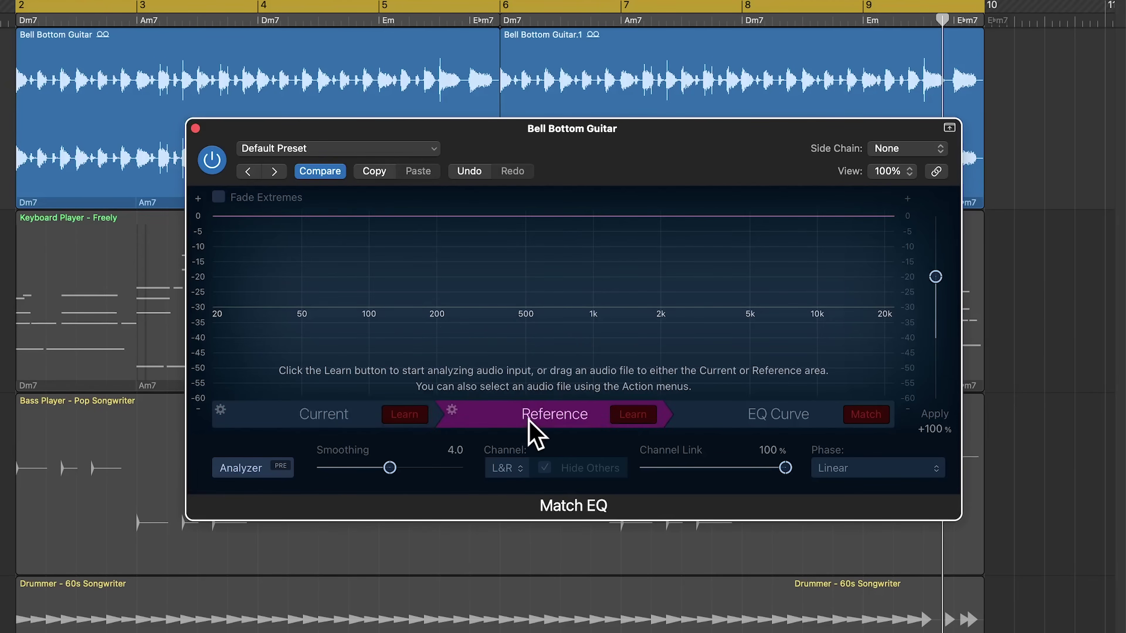
{"action": "left_click", "coordinate": [904, 153]}
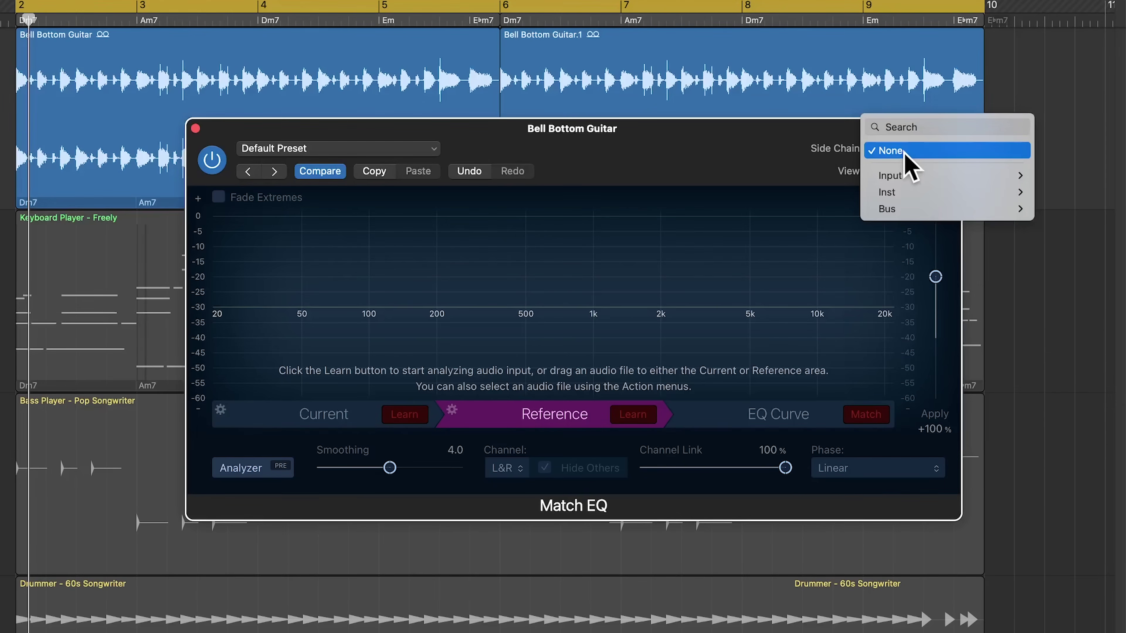
{"action": "mouse_move", "coordinate": [882, 195]}
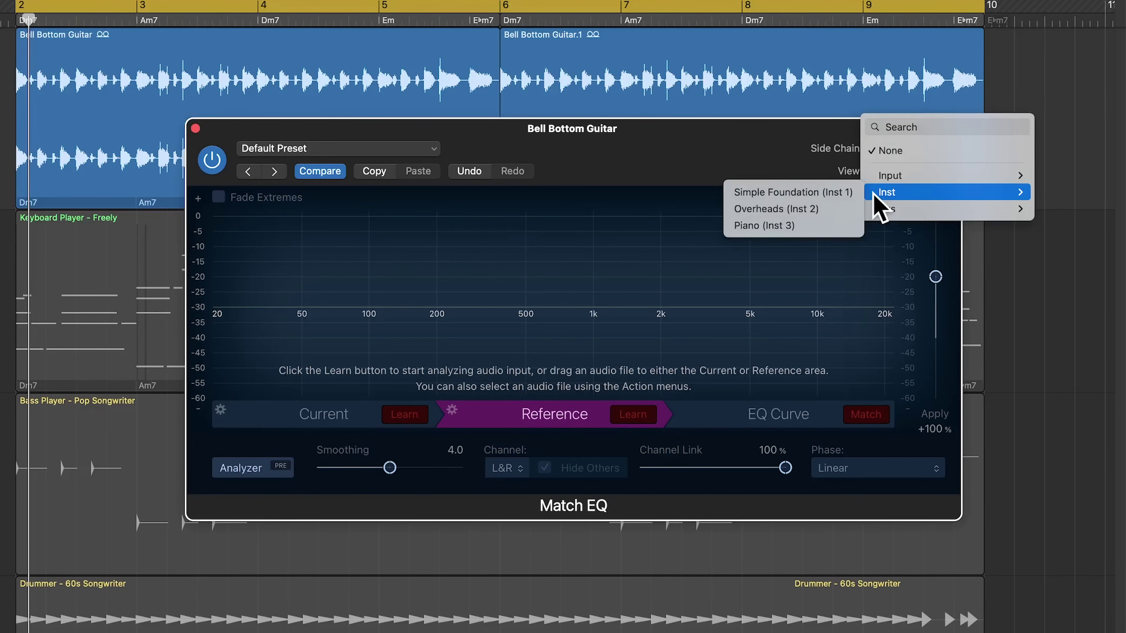
{"action": "left_click", "coordinate": [778, 225]}
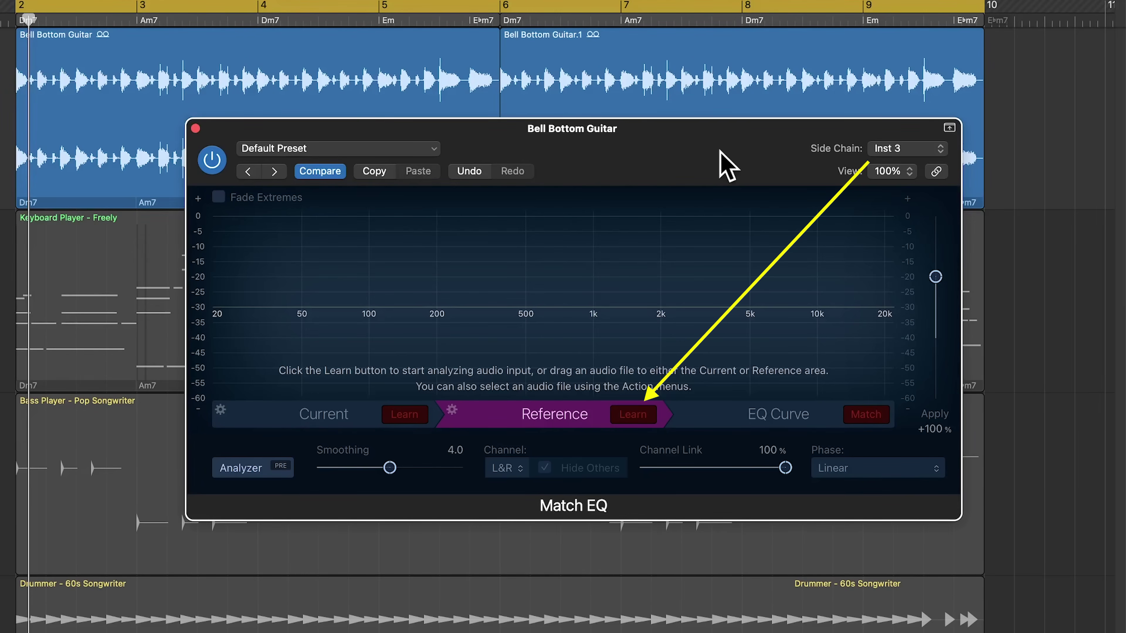
Learn the piano's Reference spectrum from the Inst 3 side chain during playback, then view Current.
{"action": "left_click", "coordinate": [616, 416]}
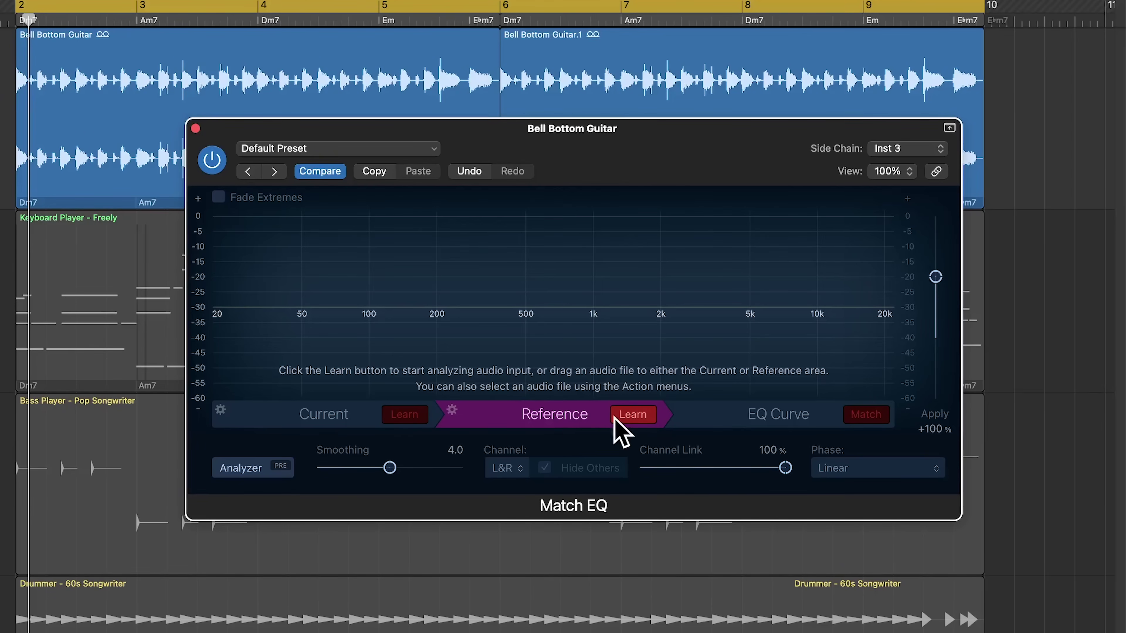
{"action": "key", "text": "space"}
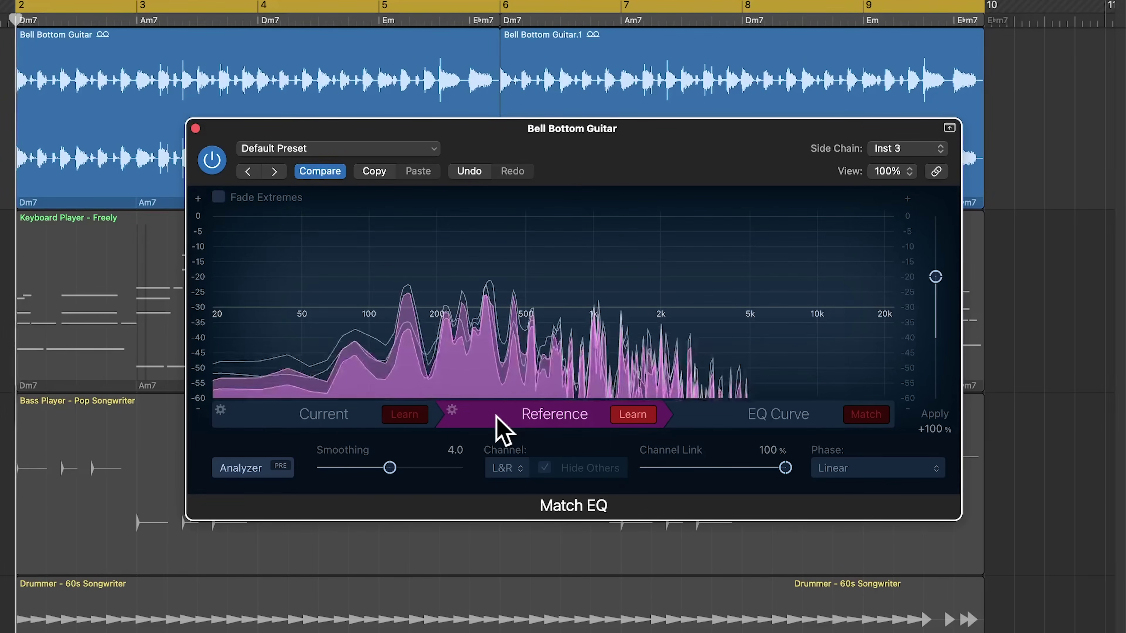
{"action": "key", "text": "s"}
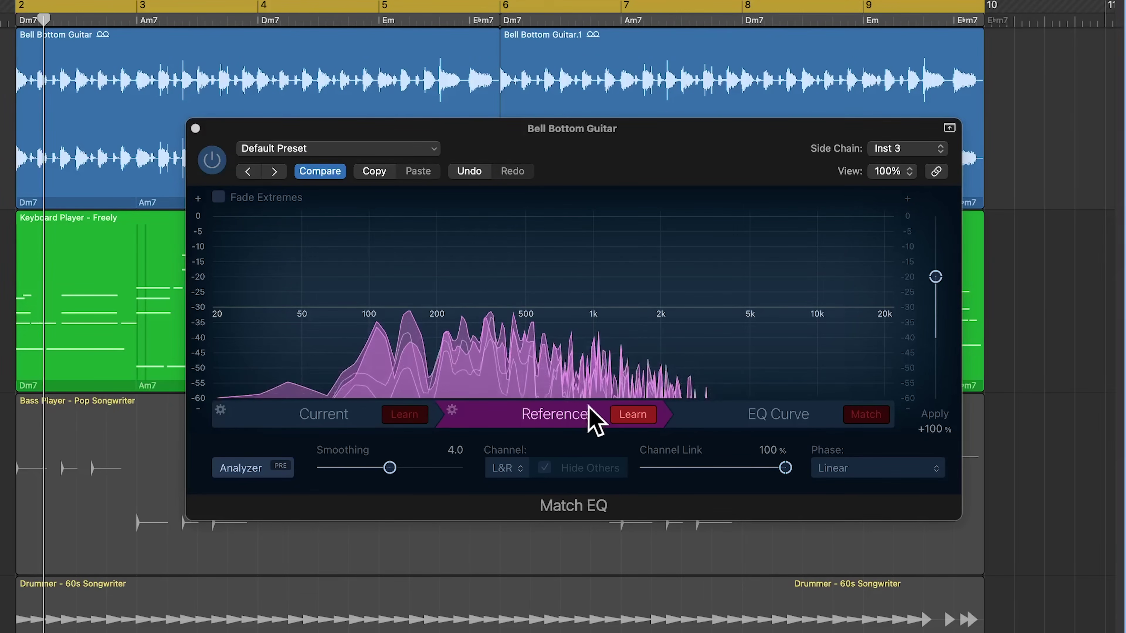
{"action": "left_click", "coordinate": [620, 419]}
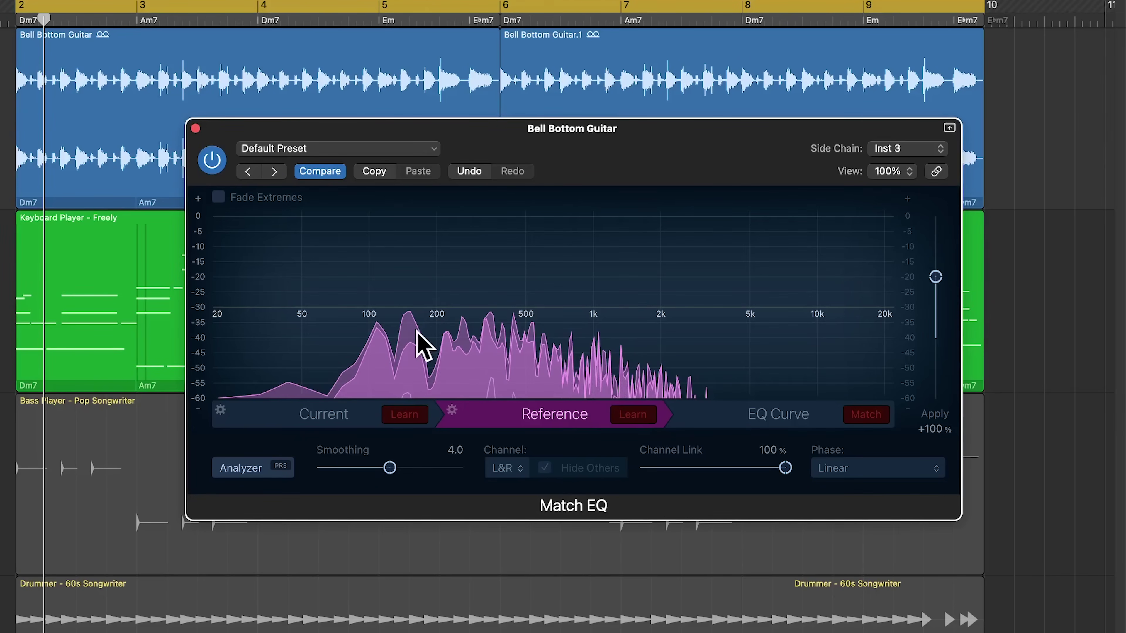
{"action": "left_click", "coordinate": [359, 412]}
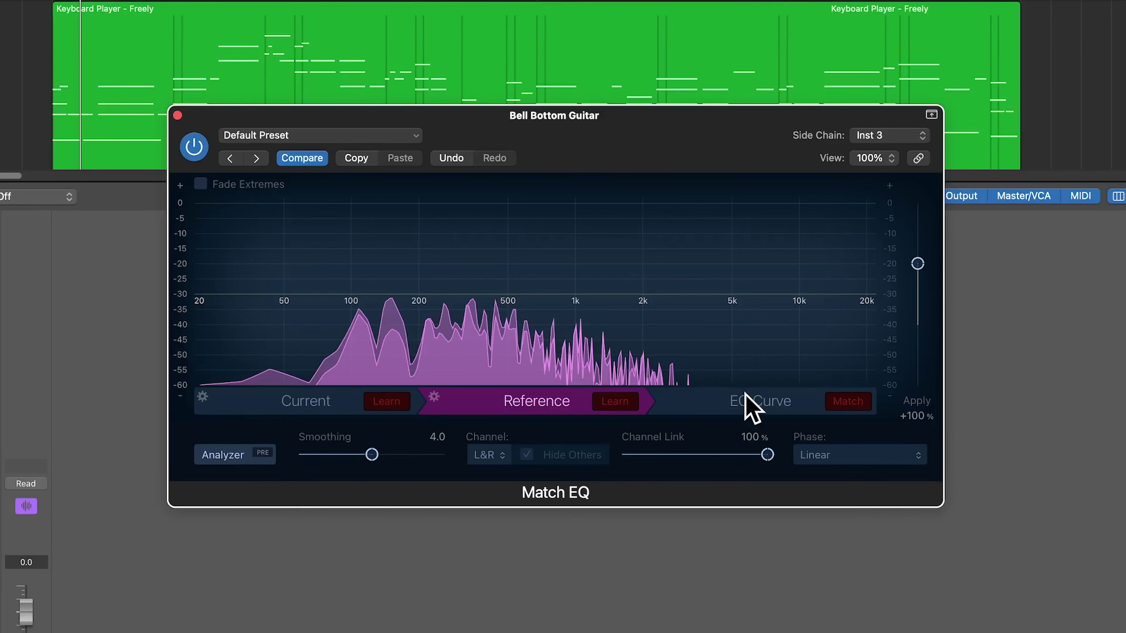
Compute the match curve in EQ Curve and audition Apply amounts, ending at -53%.
{"action": "left_click", "coordinate": [917, 310]}
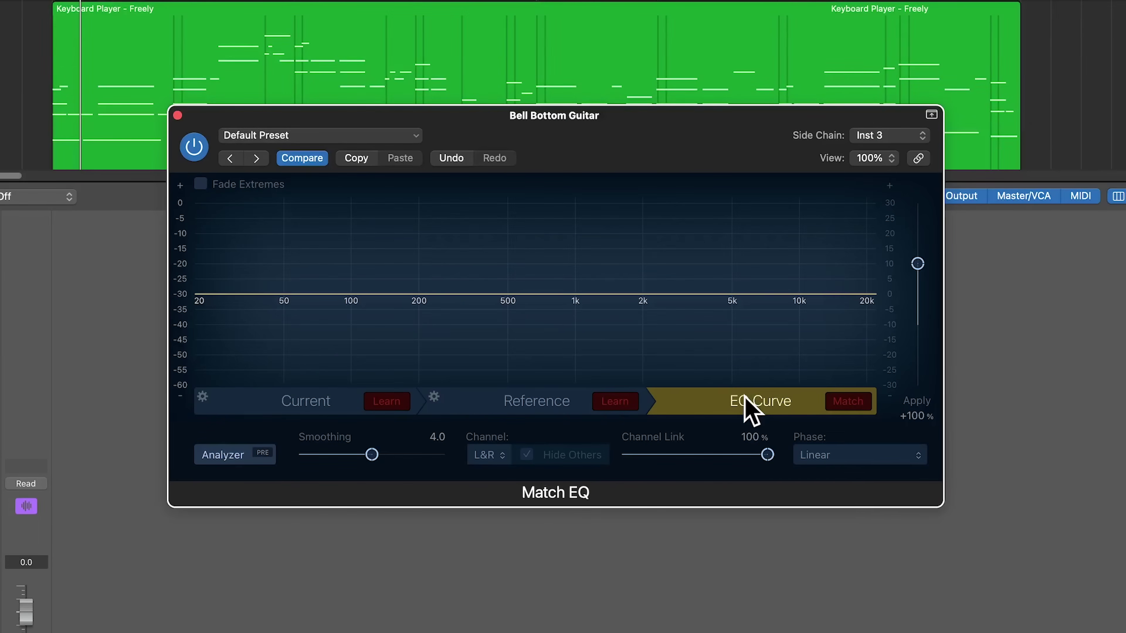
{"action": "left_click", "coordinate": [848, 401]}
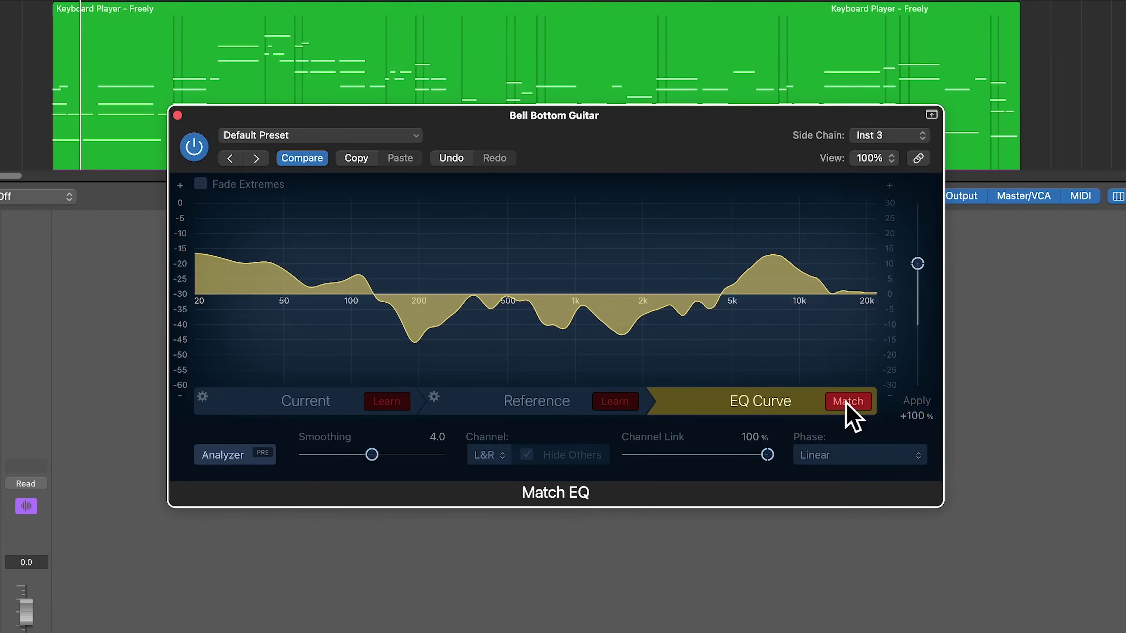
{"action": "mouse_move", "coordinate": [915, 259]}
{"action": "left_mouse_down"}
{"action": "mouse_move", "coordinate": [929, 294]}
{"action": "mouse_move", "coordinate": [940, 245]}
{"action": "mouse_move", "coordinate": [933, 254]}
{"action": "left_mouse_up"}
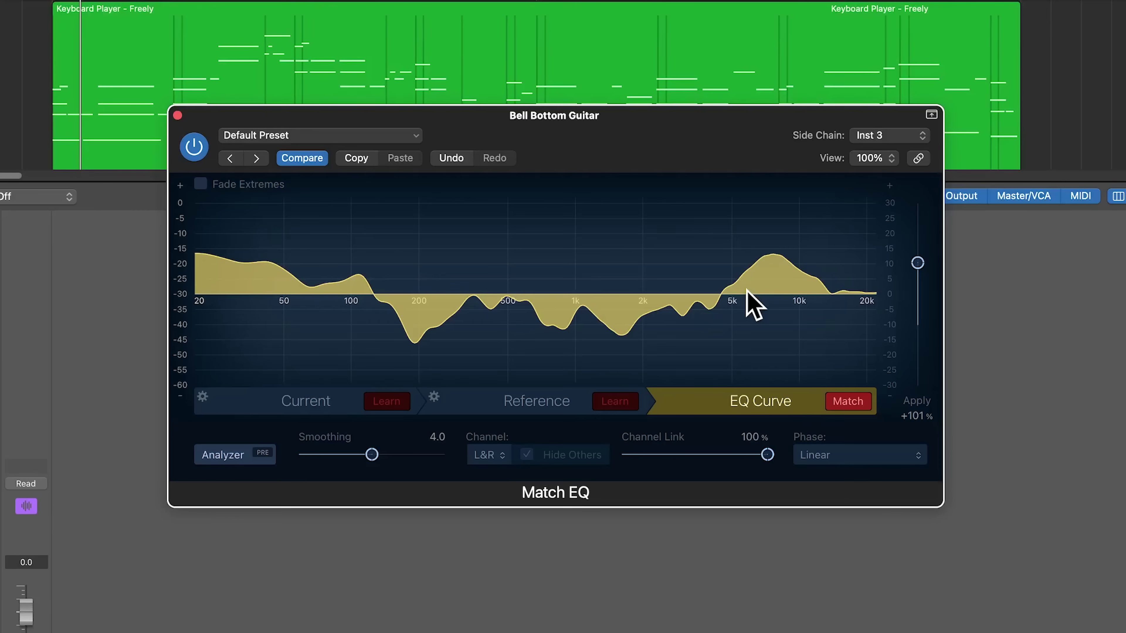
{"action": "left_click_drag", "start_coordinate": [918, 265], "coordinate": [926, 358]}
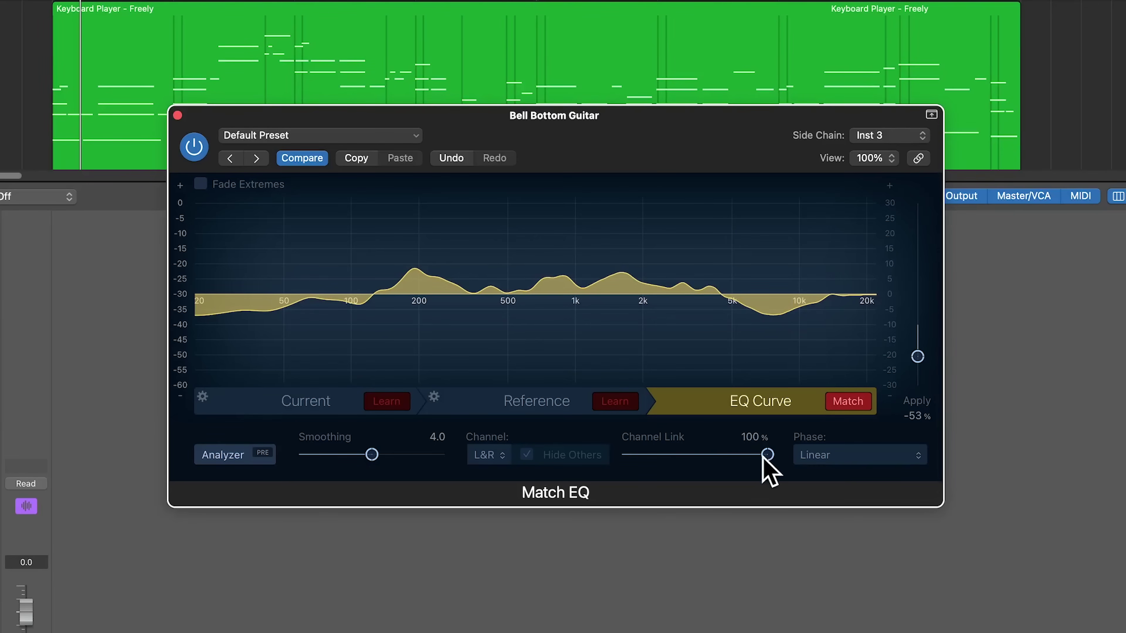
Set Channel Link to 20% and Smoothing to 0.5, then audition Apply from -100% to about -47%.
{"action": "left_click_drag", "start_coordinate": [765, 456], "coordinate": [662, 483]}
{"action": "left_click_drag", "start_coordinate": [385, 457], "coordinate": [328, 457]}
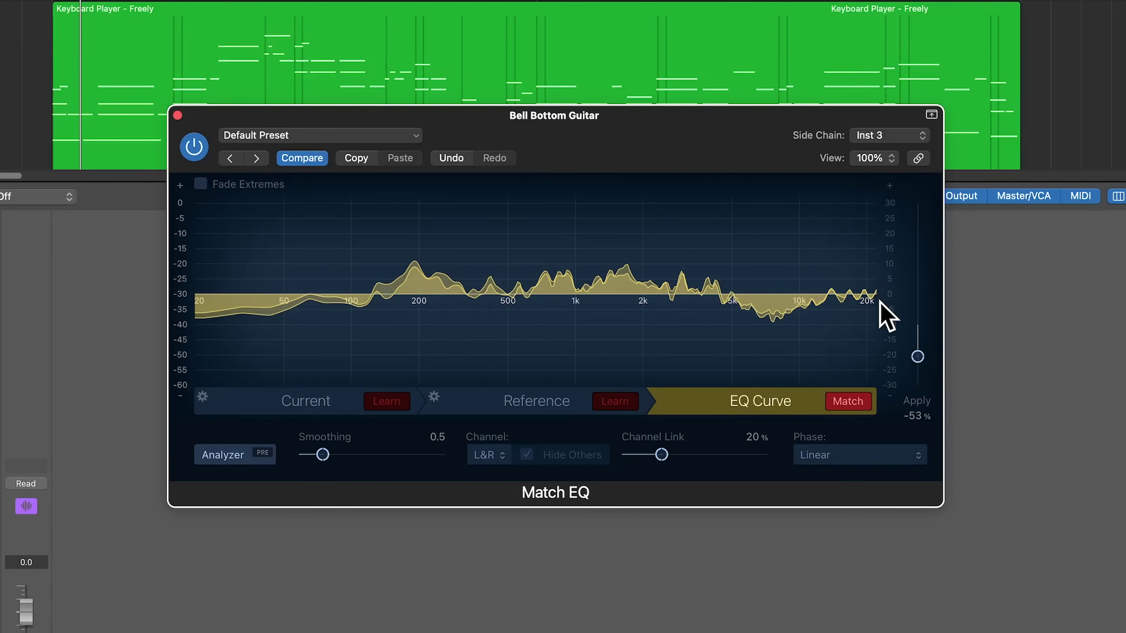
{"action": "left_click_drag", "start_coordinate": [917, 357], "coordinate": [915, 419]}
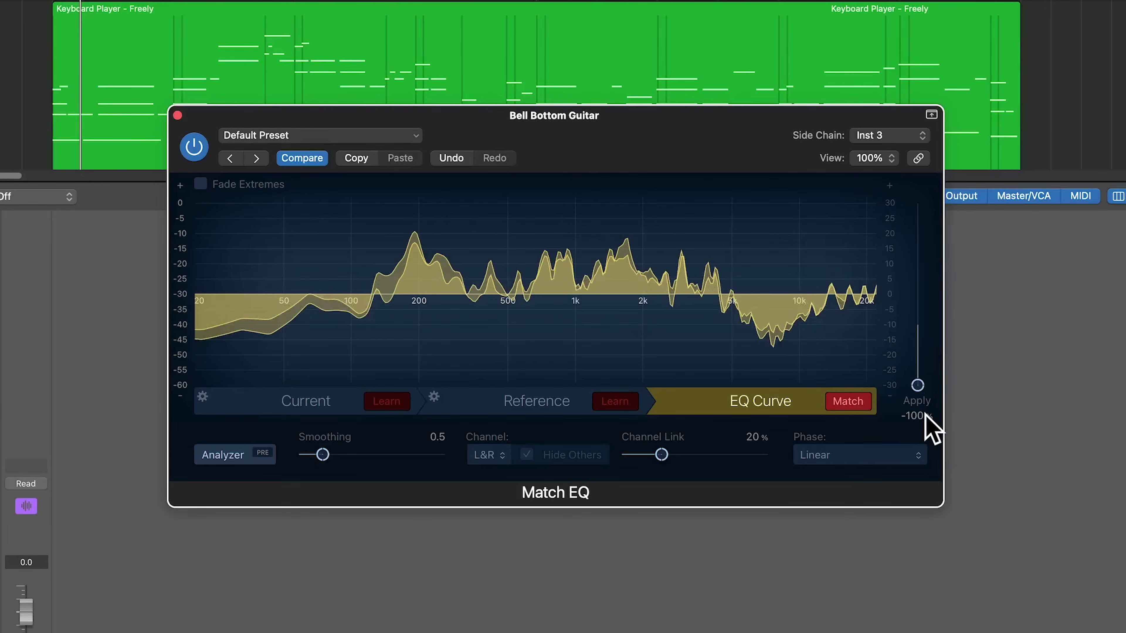
{"action": "left_click_drag", "start_coordinate": [926, 414], "coordinate": [957, 339]}
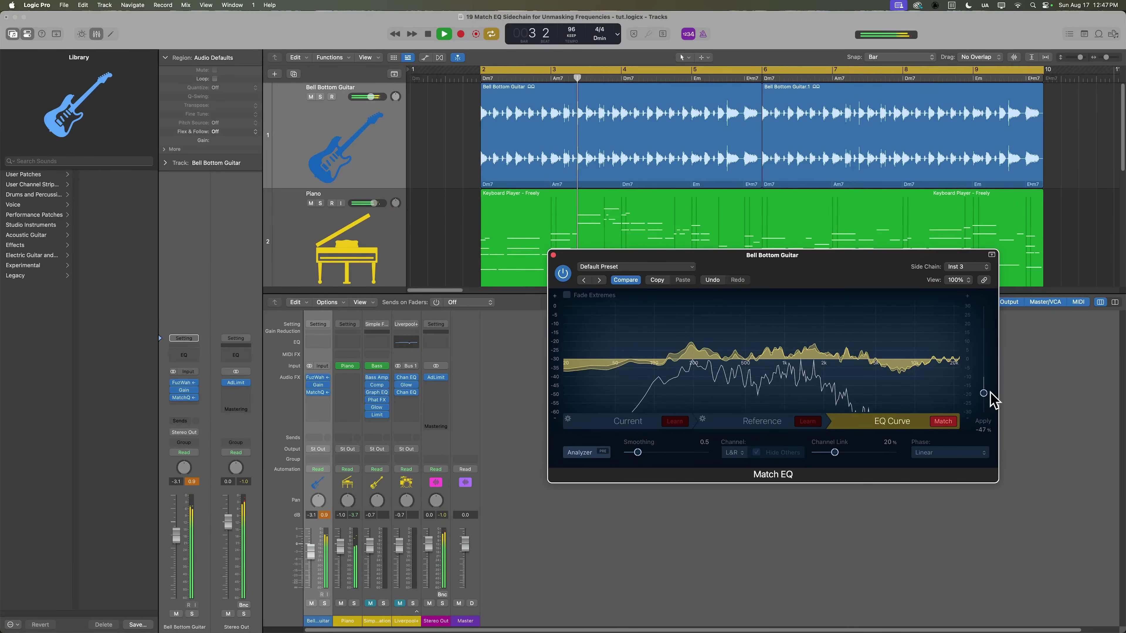
Set Apply to -37%, lower the guitar fader to about -4 dB, and bypass Match EQ to compare.
{"action": "left_click_drag", "start_coordinate": [988, 397], "coordinate": [994, 392]}
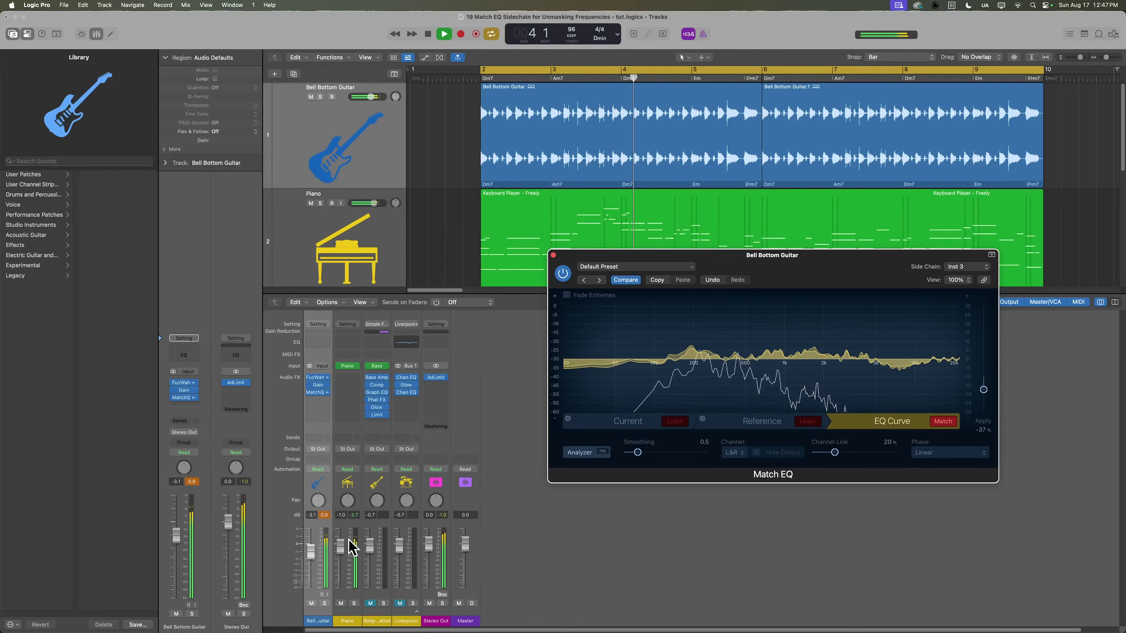
{"action": "left_click", "coordinate": [324, 514]}
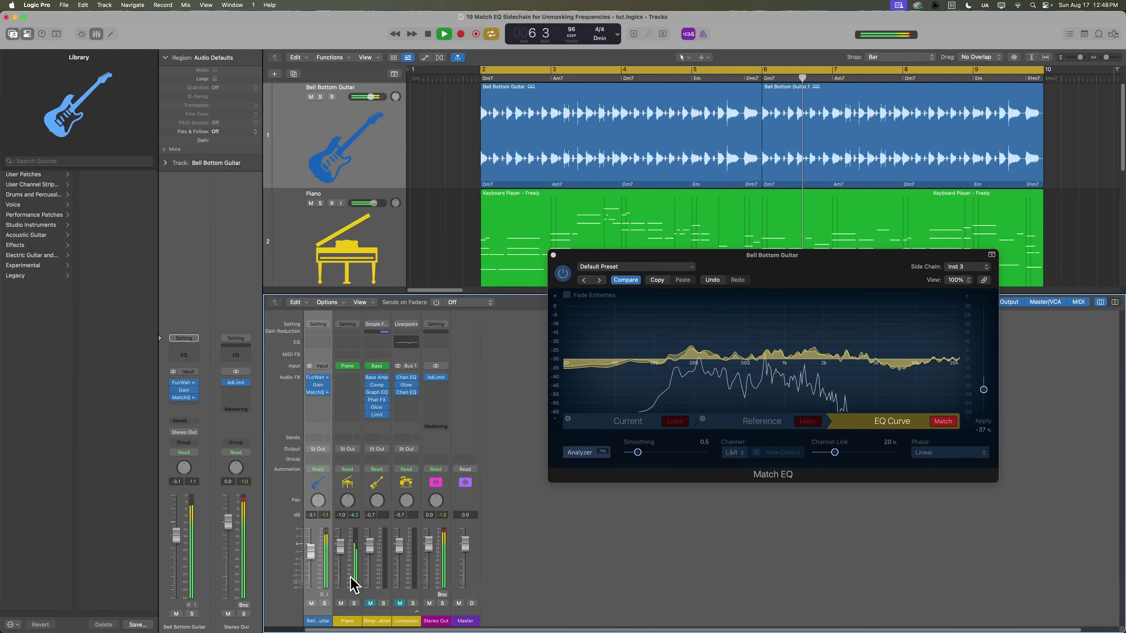
{"action": "left_click_drag", "start_coordinate": [315, 559], "coordinate": [315, 563]}
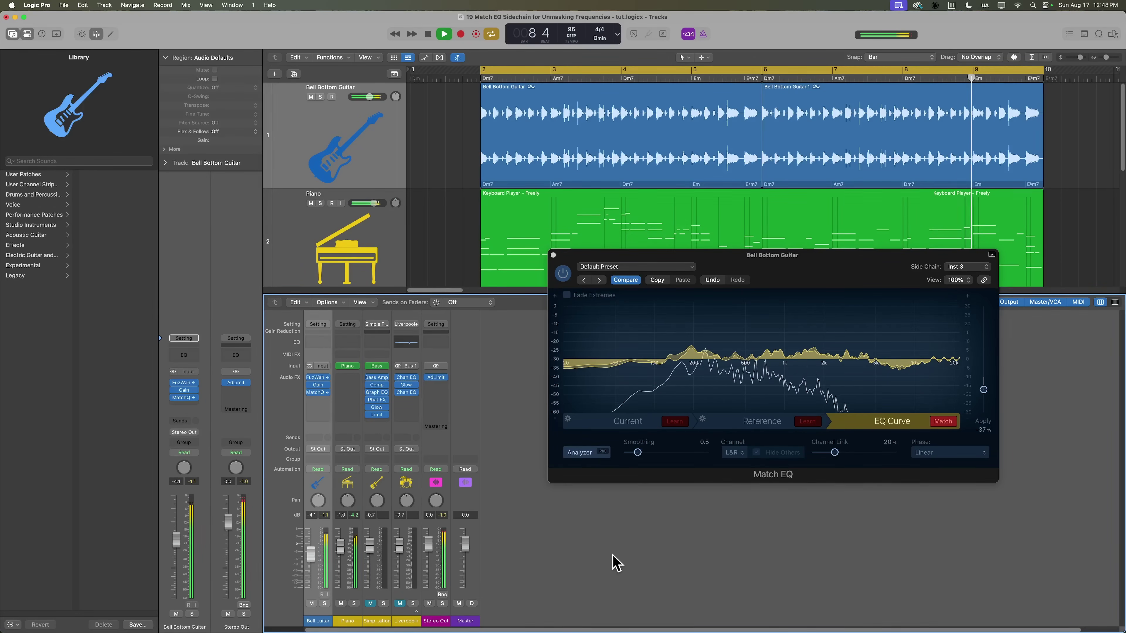
{"action": "left_click", "coordinate": [563, 273]}
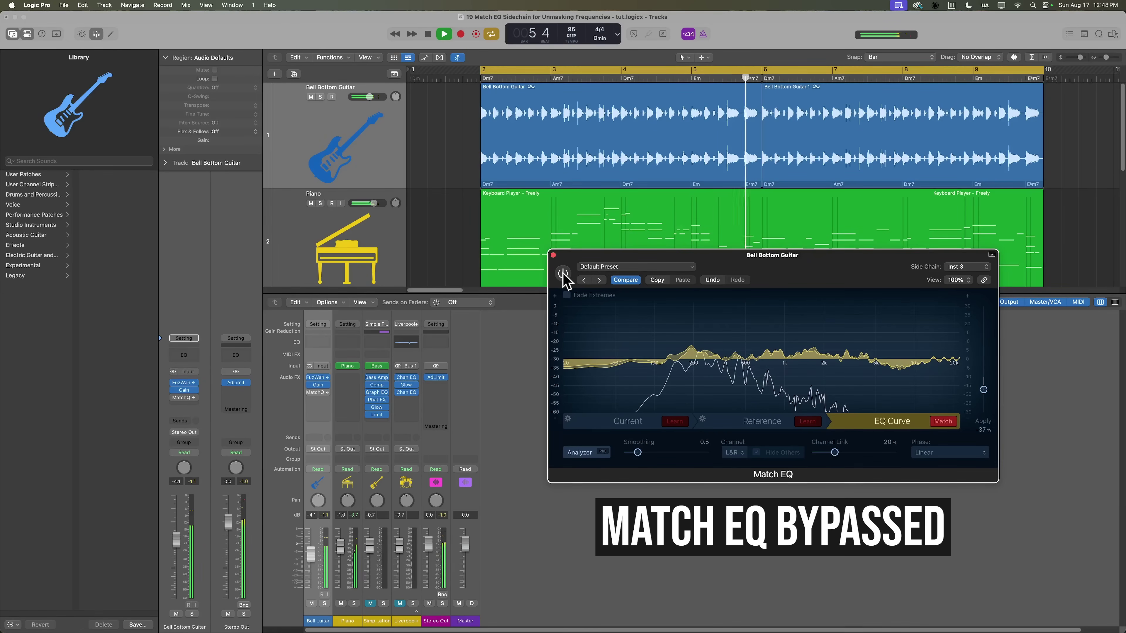
{"action": "left_click", "coordinate": [564, 274]}
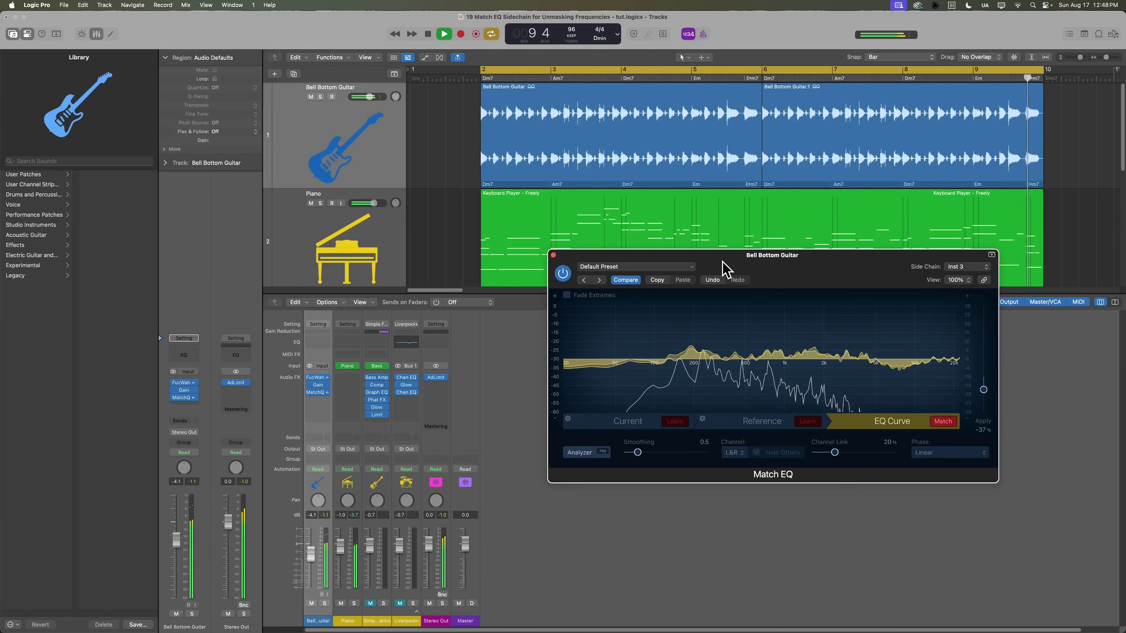
{"action": "key", "text": "space"}
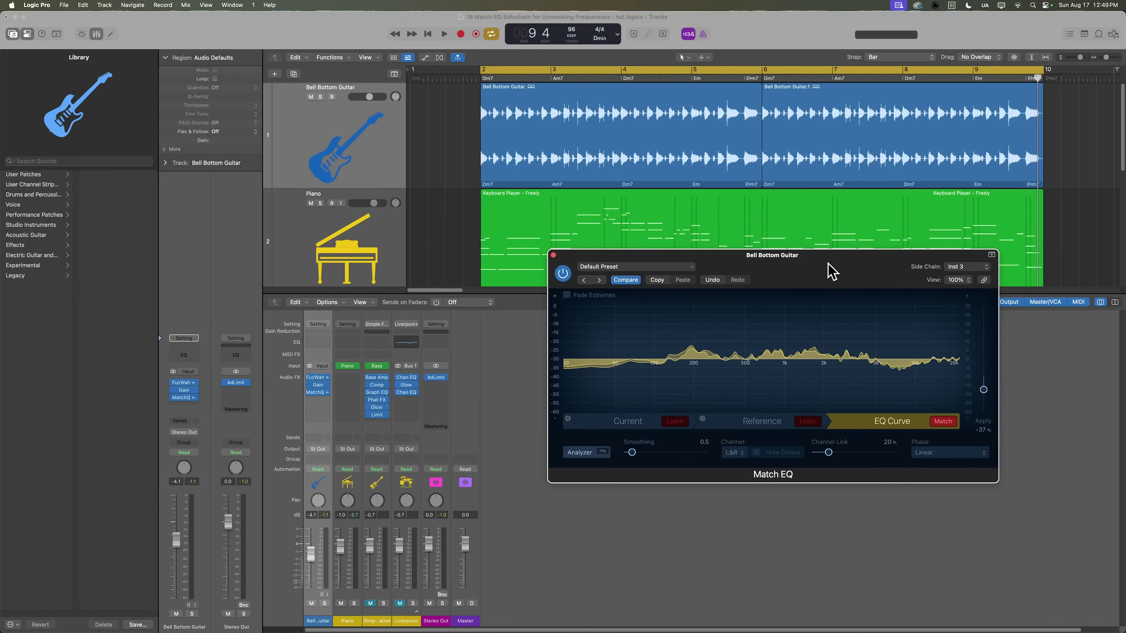
Unmute the Simple Foundation bass and Liverpool+ drums, start playback, and hide the mixer.
{"action": "left_click", "coordinate": [380, 620]}
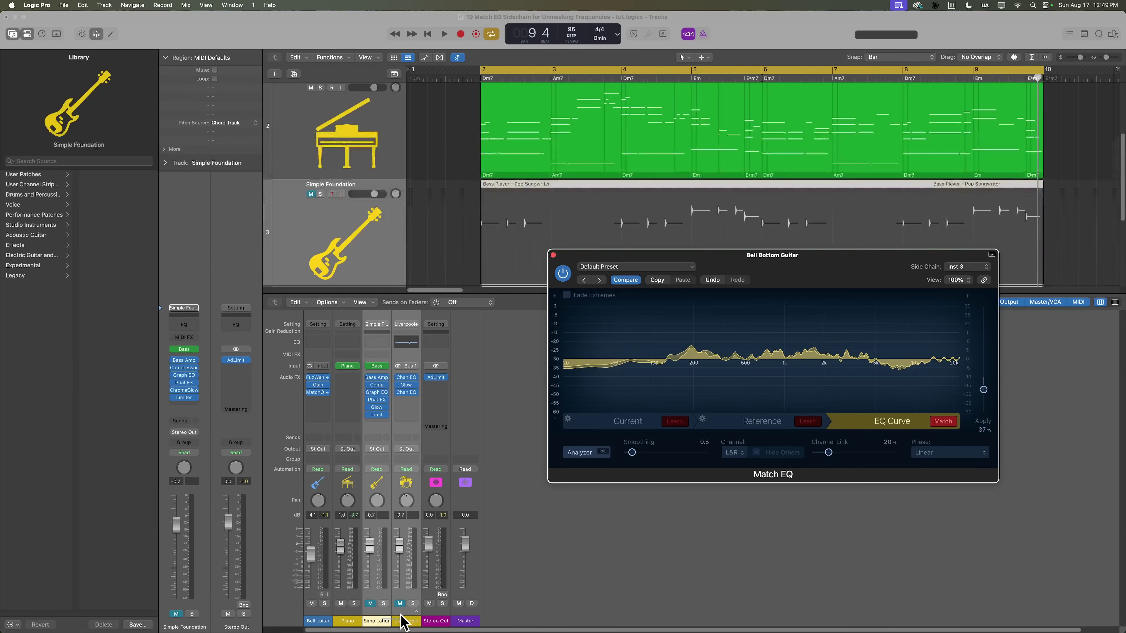
{"action": "left_click", "coordinate": [400, 603]}
{"action": "key", "text": "space"}
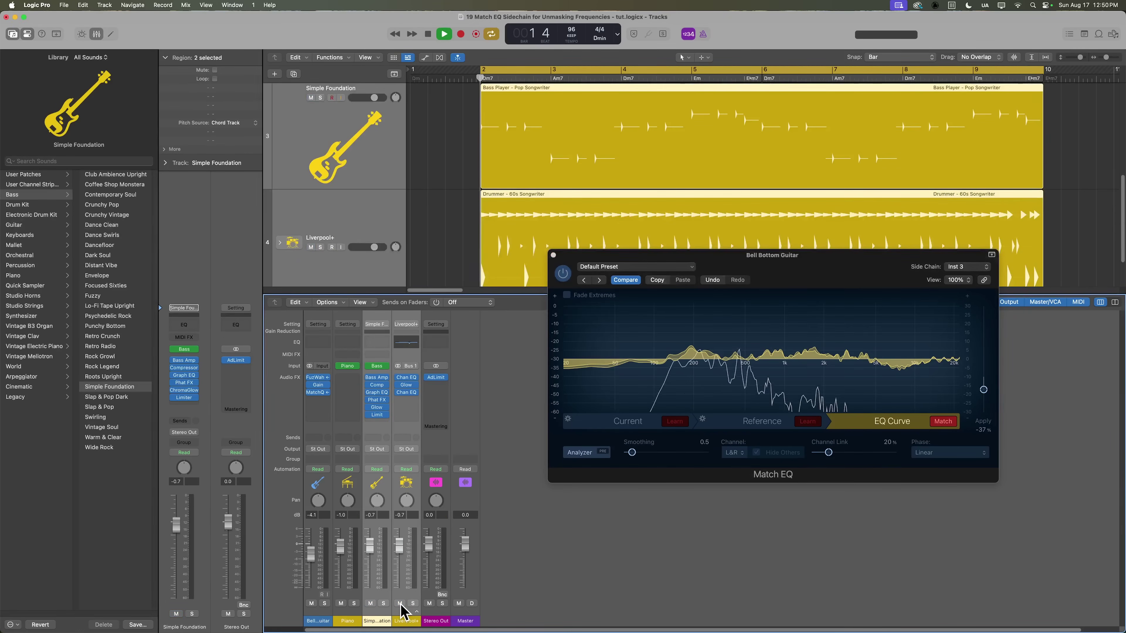
{"action": "key", "text": "x"}
Select the Bell Bottom Guitar track and check the mixer while the four-track arrangement plays, then stop.
{"action": "left_click", "coordinate": [441, 388]}
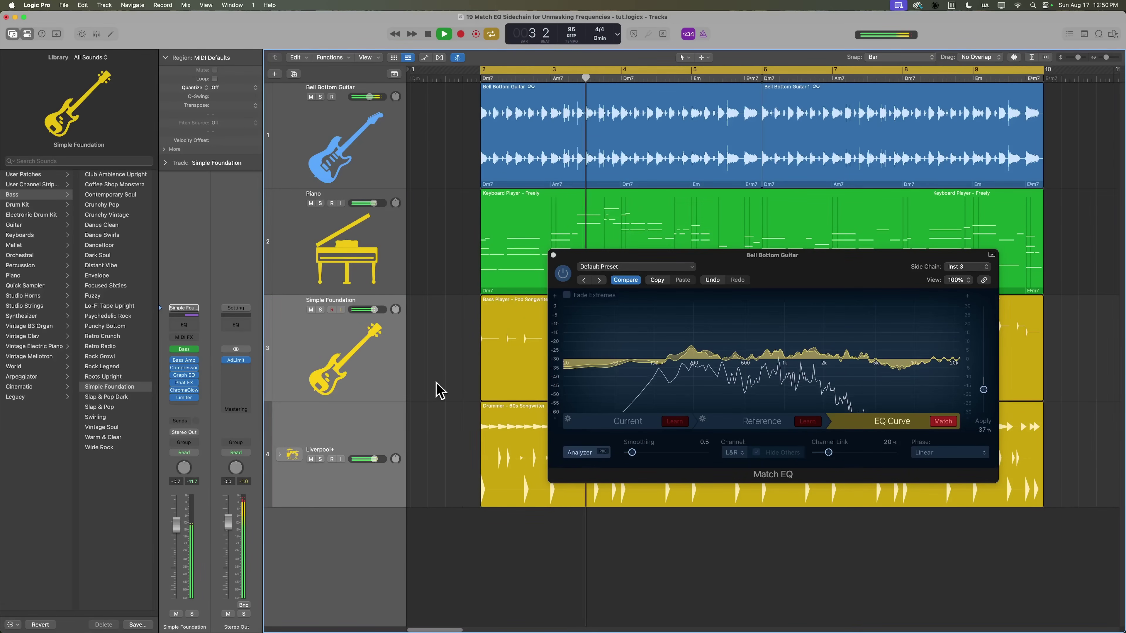
{"action": "left_click", "coordinate": [372, 144]}
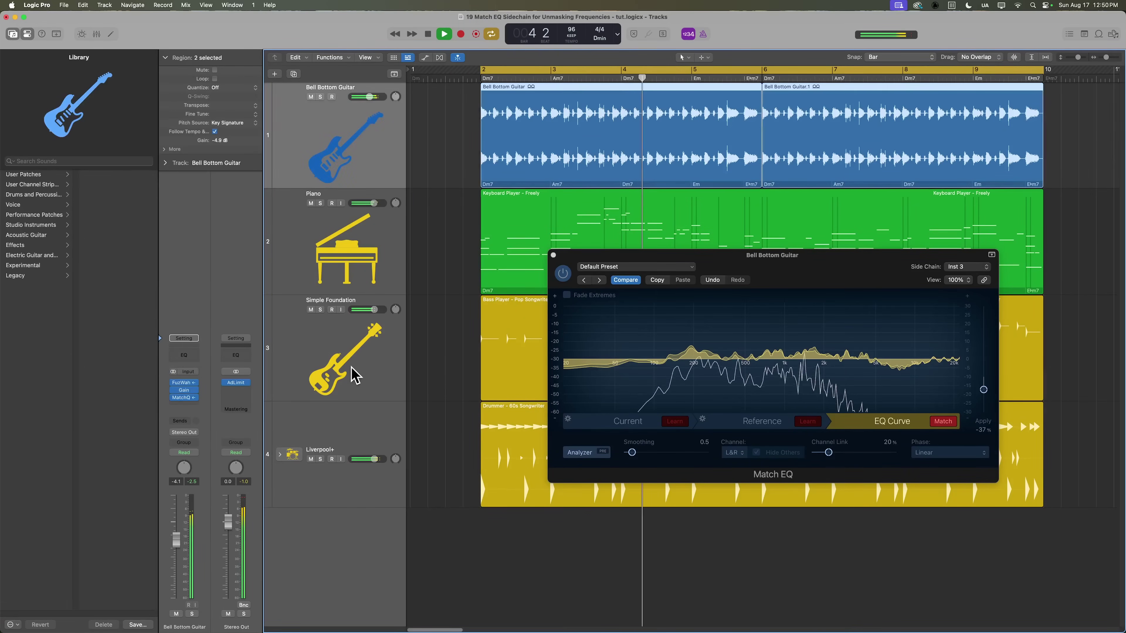
{"action": "key", "text": "x"}
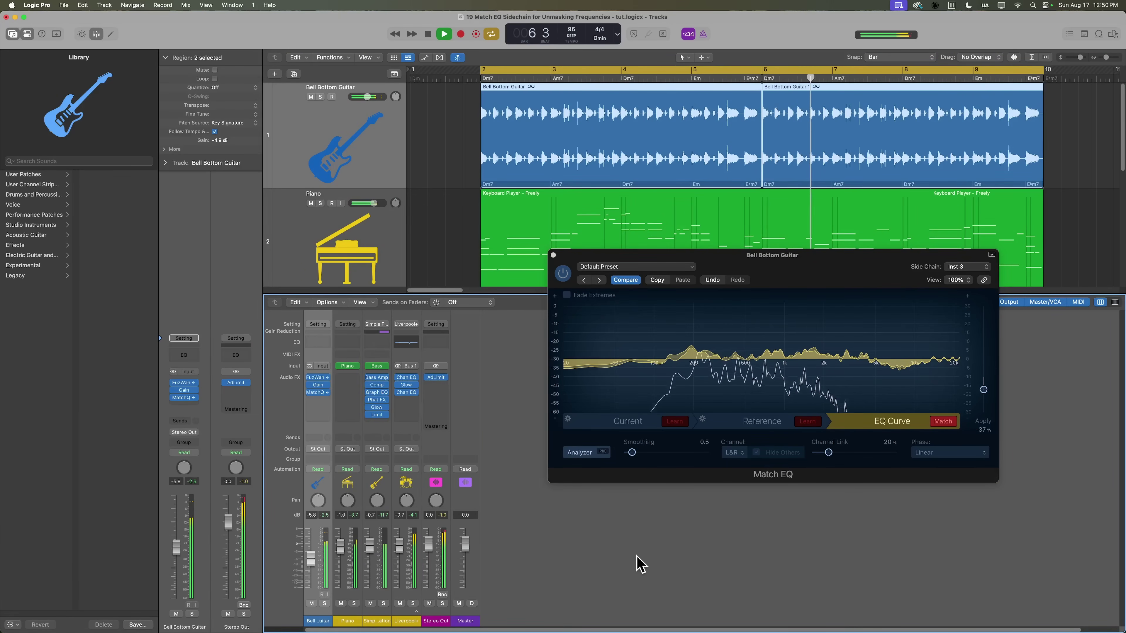
{"action": "key", "text": "x"}
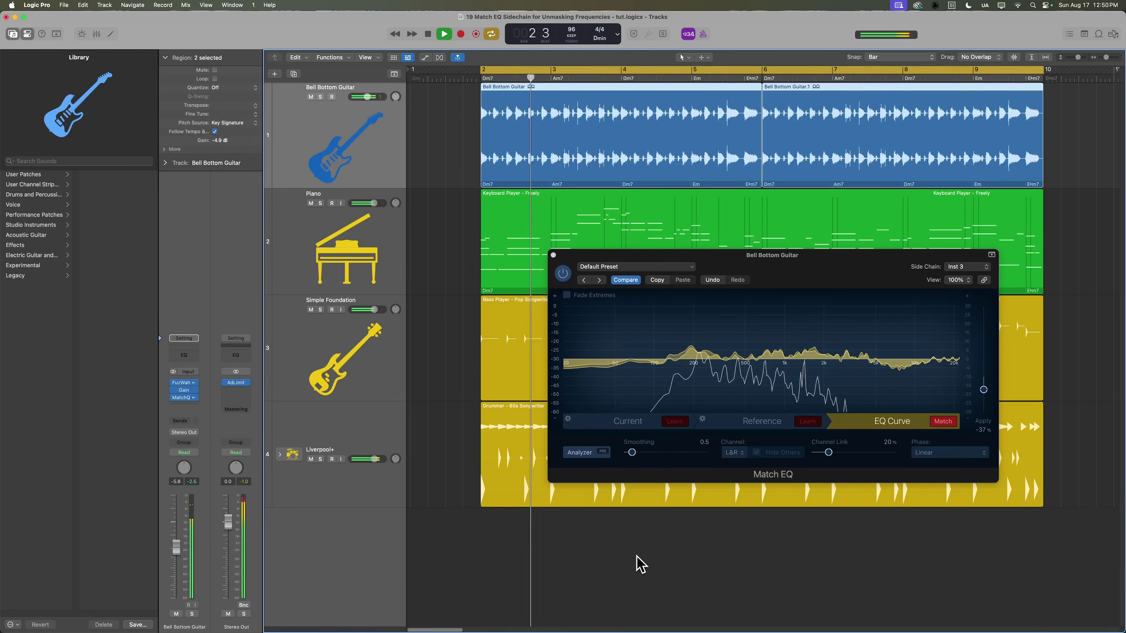
{"action": "key", "text": "space"}
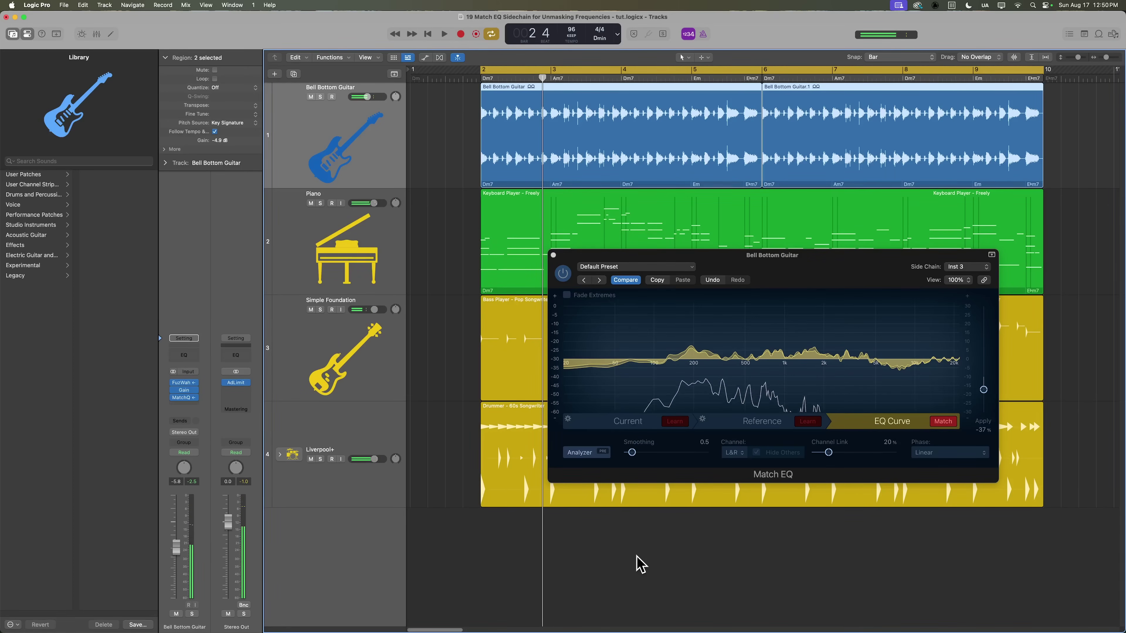